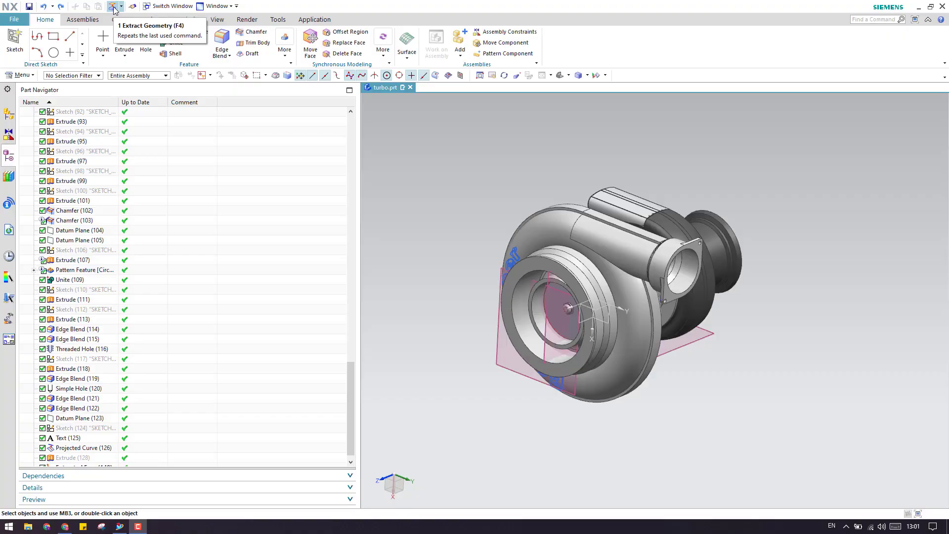
Rerun Extract Geometry with Type Body and select the turbo housing and top bodies.
click(114, 9)
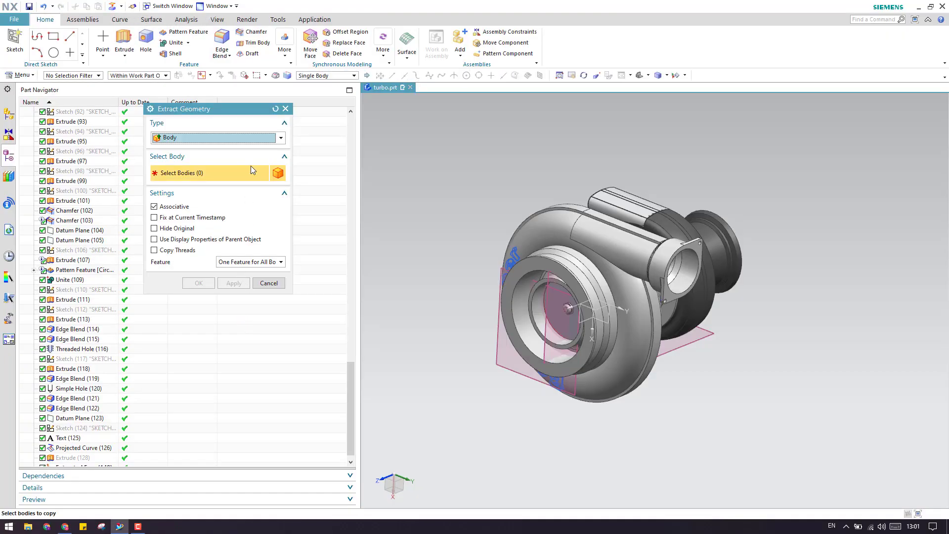
click(254, 139)
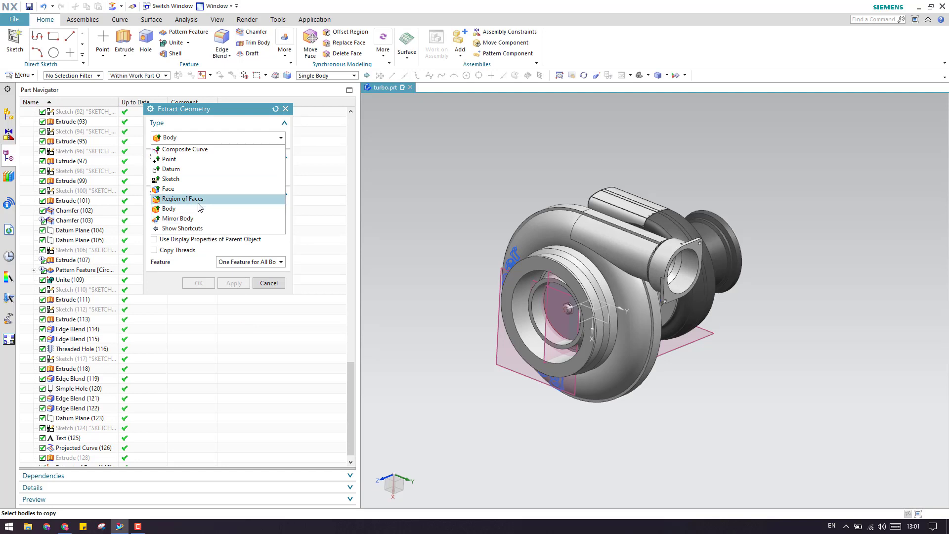
click(169, 208)
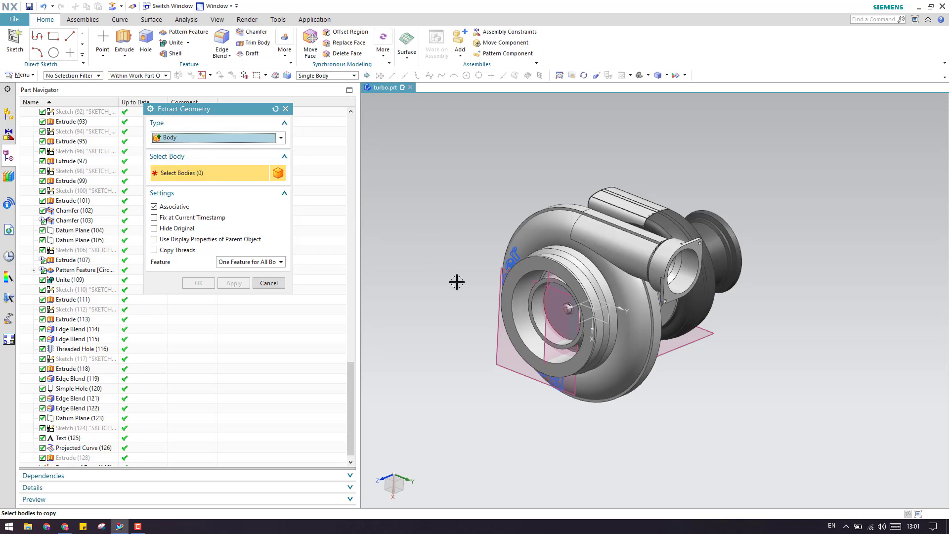
scroll(585, 244, down, 3)
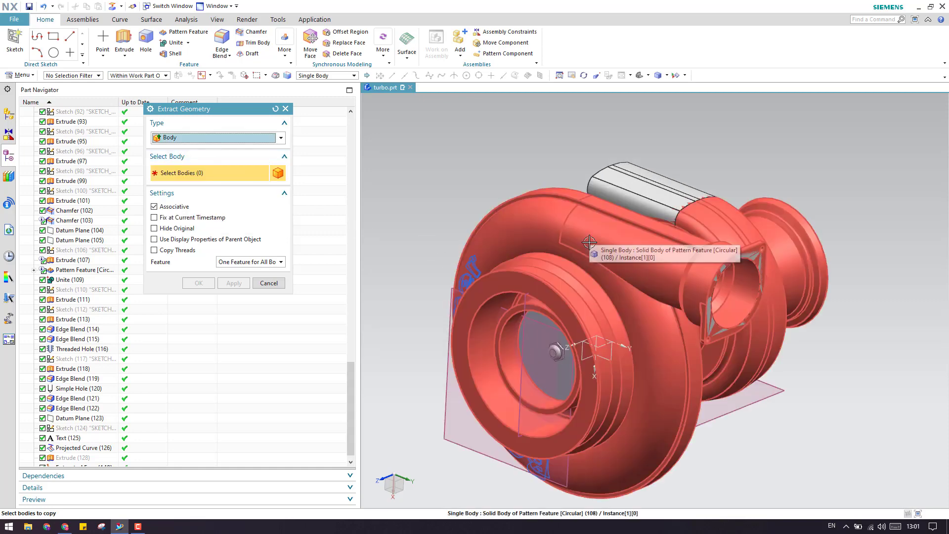
click(547, 237)
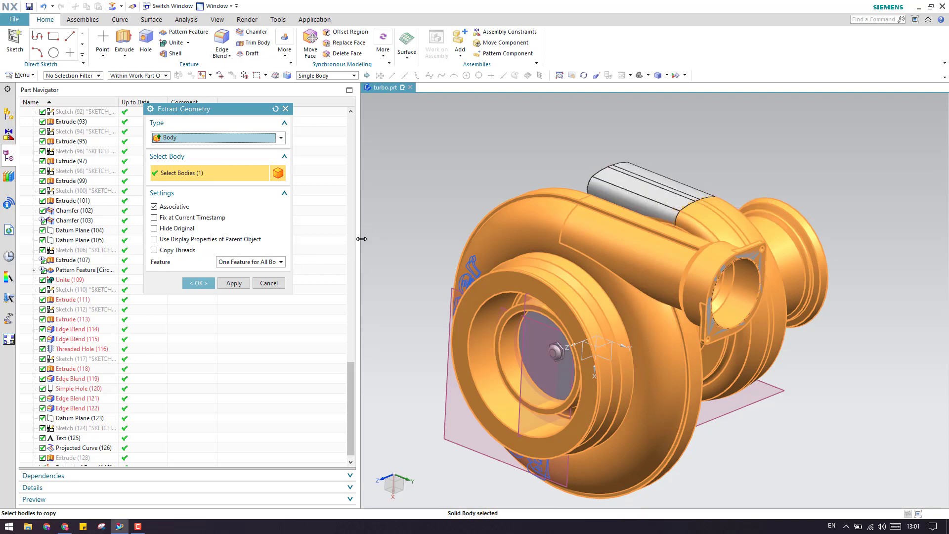
click(636, 198)
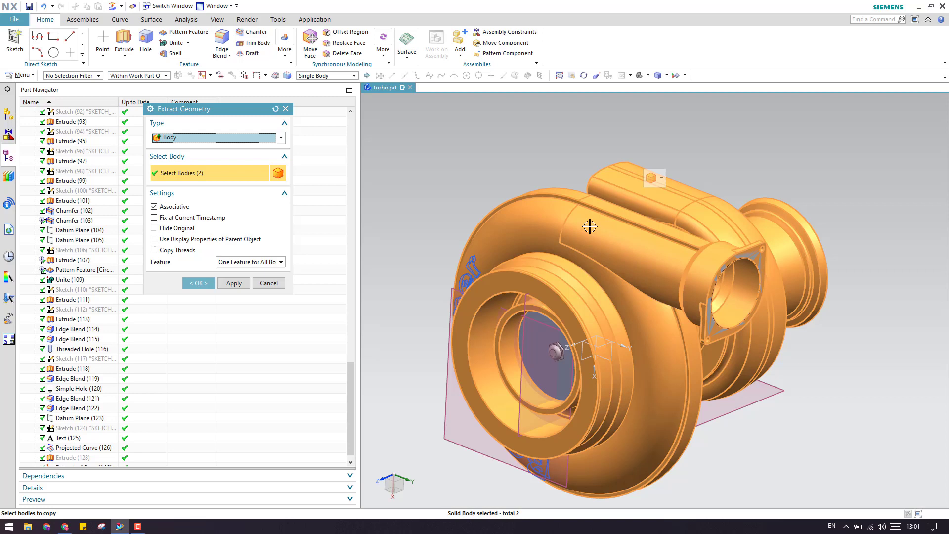
Keep One Feature for All Bodies, create Extracted Body (150), and check it.
click(278, 263)
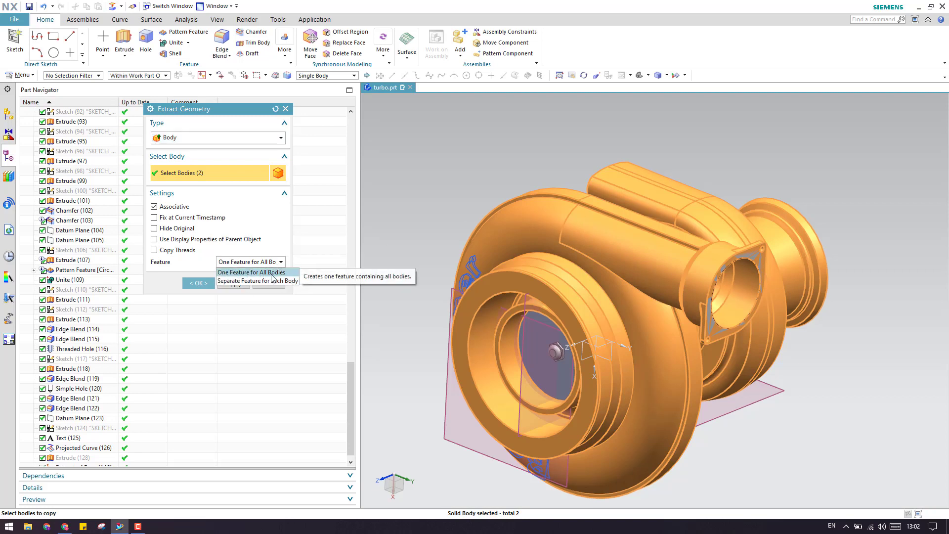
click(271, 273)
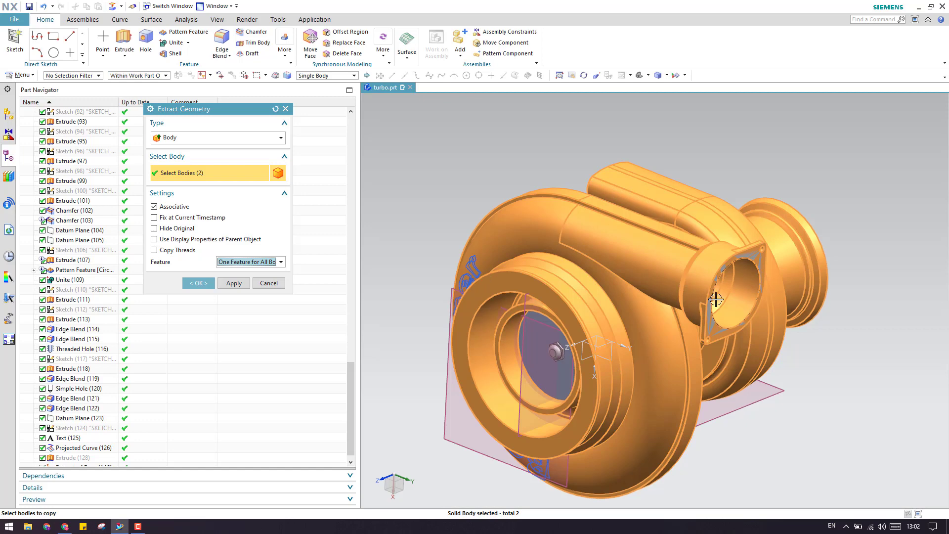
scroll(522, 191, down, 2)
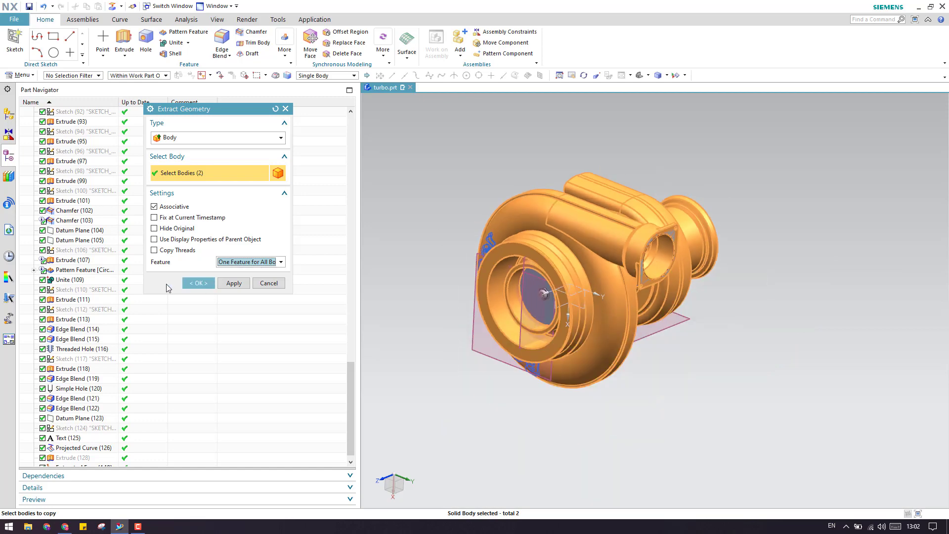
click(251, 265)
click(271, 272)
click(199, 282)
click(99, 457)
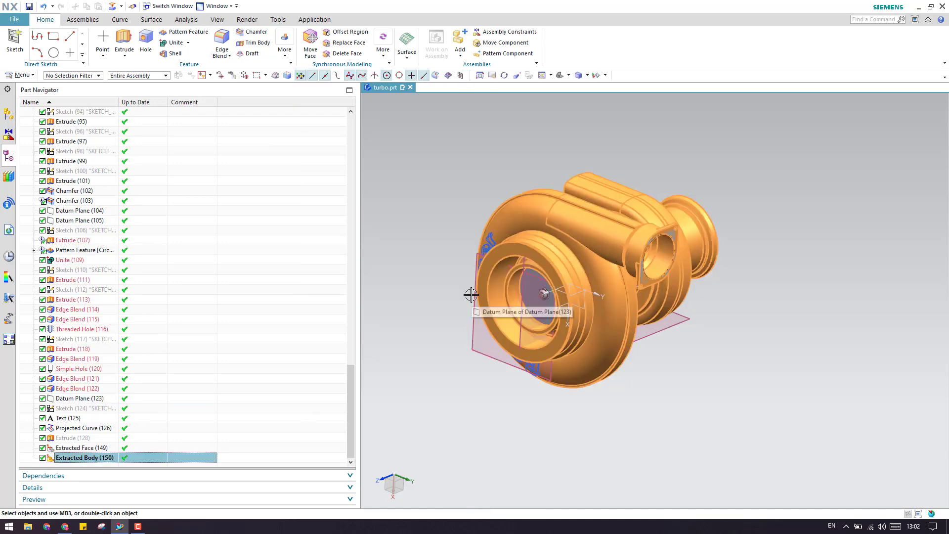
key(ctrl+z)
Extract both turbocharger bodies as Type Body with Separate Feature for Each Body.
click(113, 6)
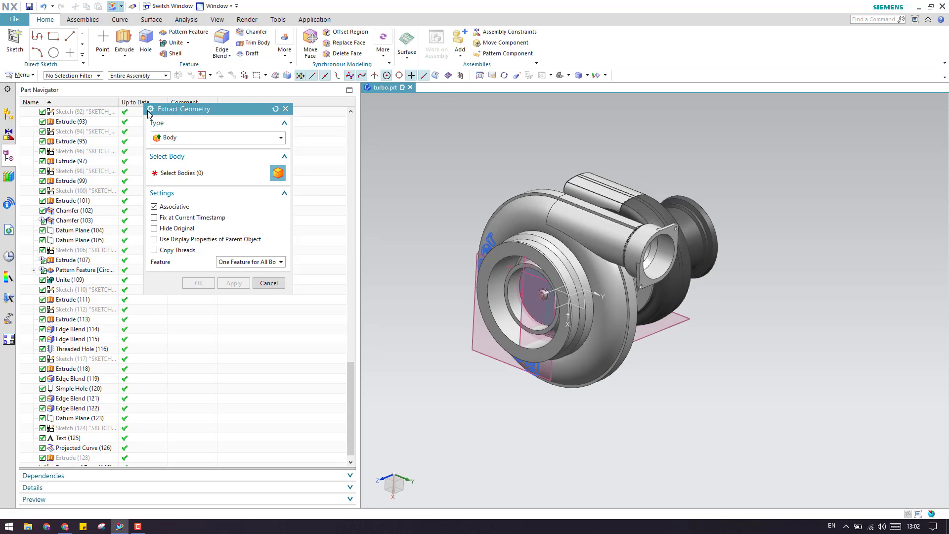
click(252, 143)
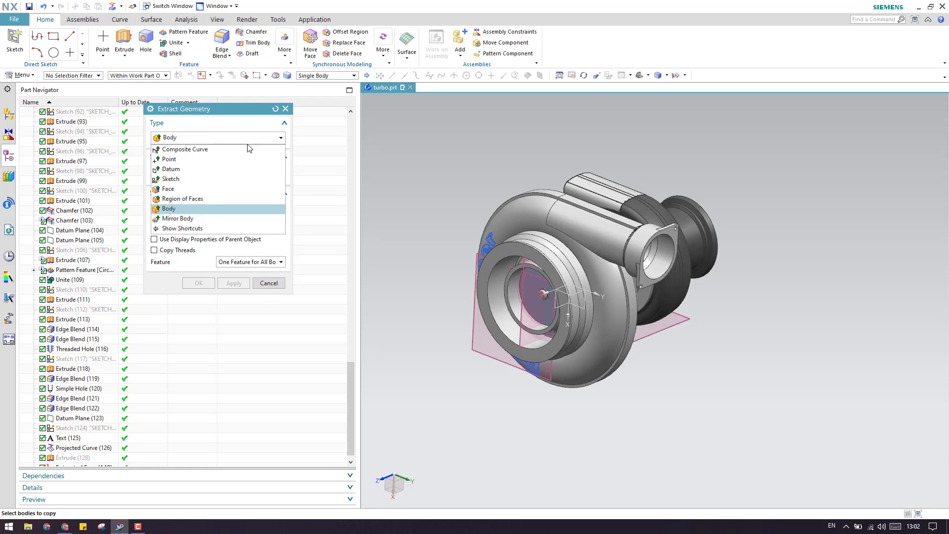
click(233, 214)
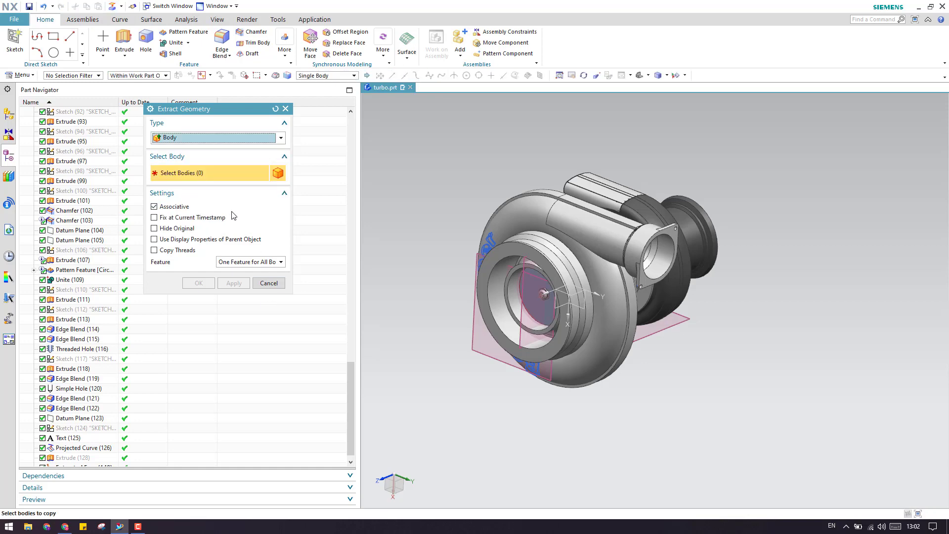
click(562, 228)
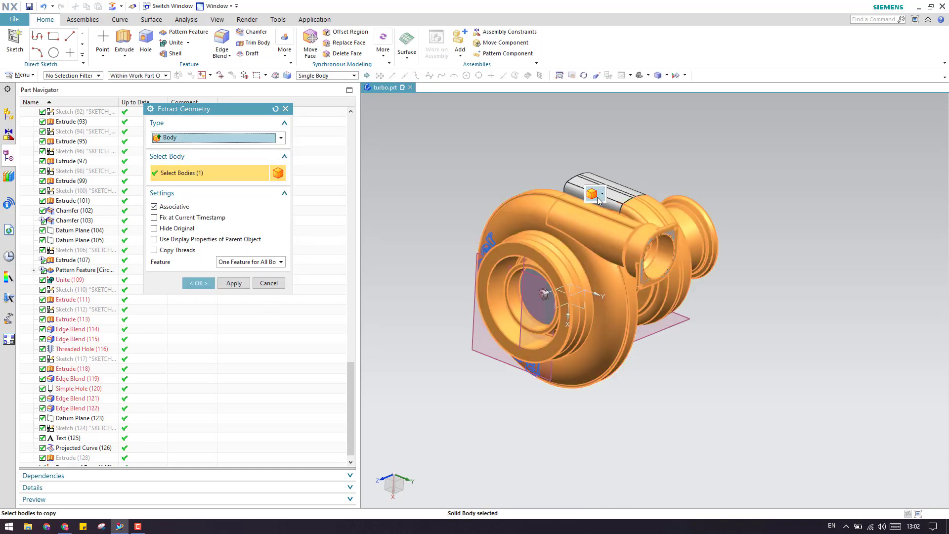
click(252, 260)
click(252, 280)
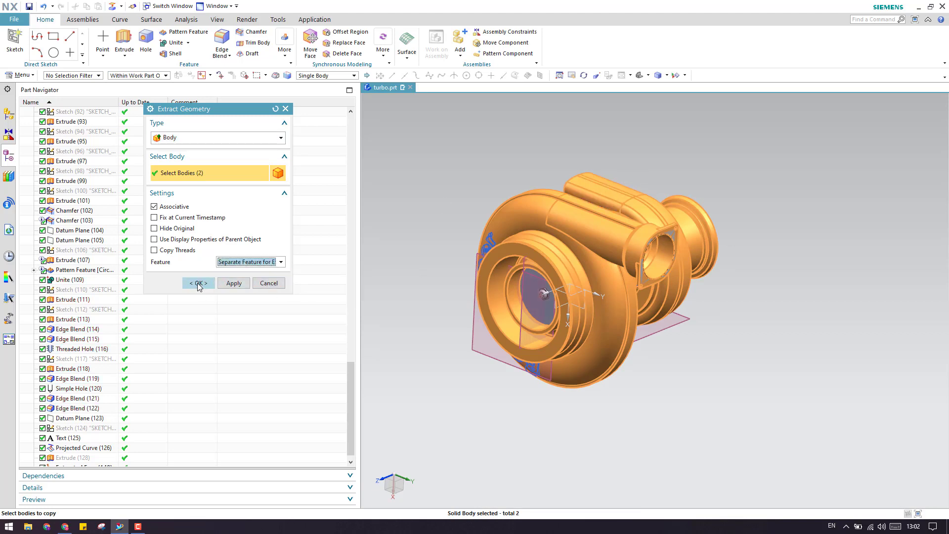
click(199, 284)
Compare Extracted Body (151) and Extracted Body (150) by highlighting each in the Part Navigator.
scroll(348, 382, down, 1)
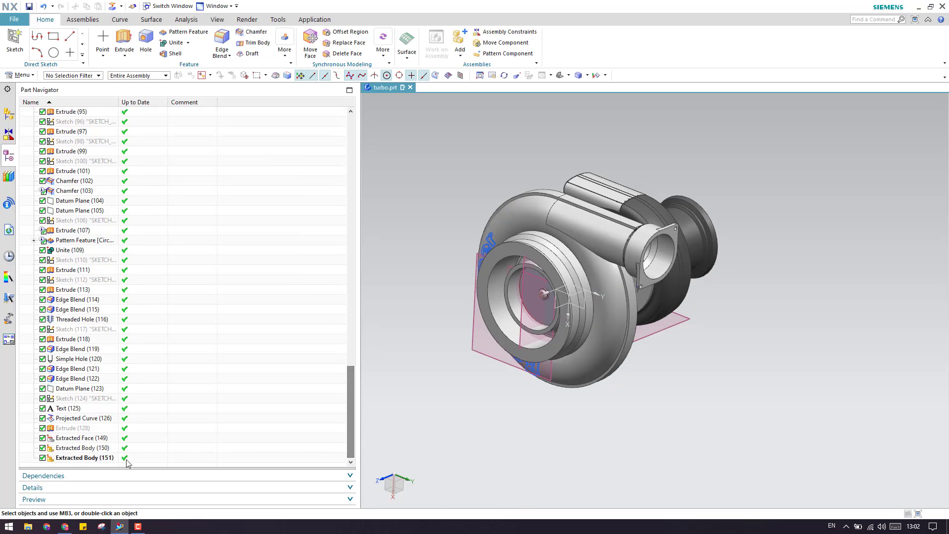
click(98, 458)
click(103, 448)
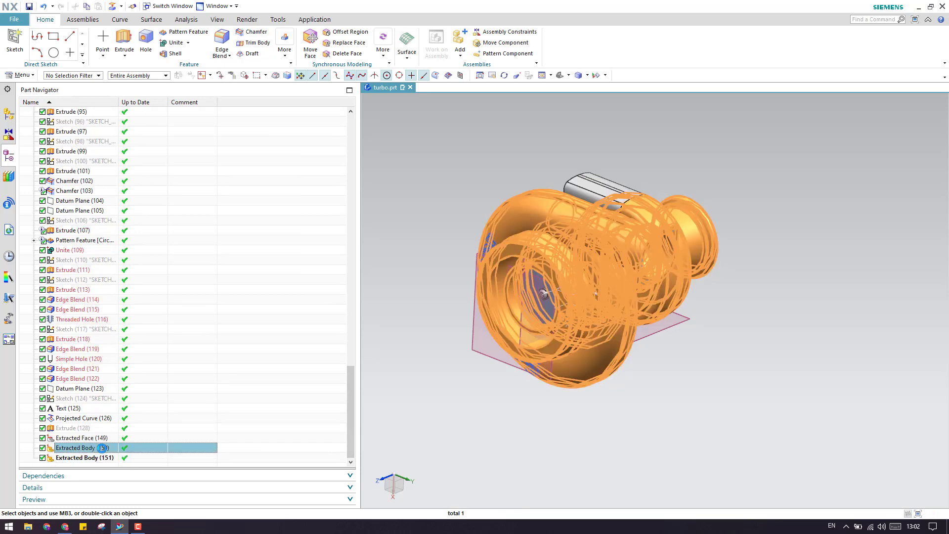
key(Escape)
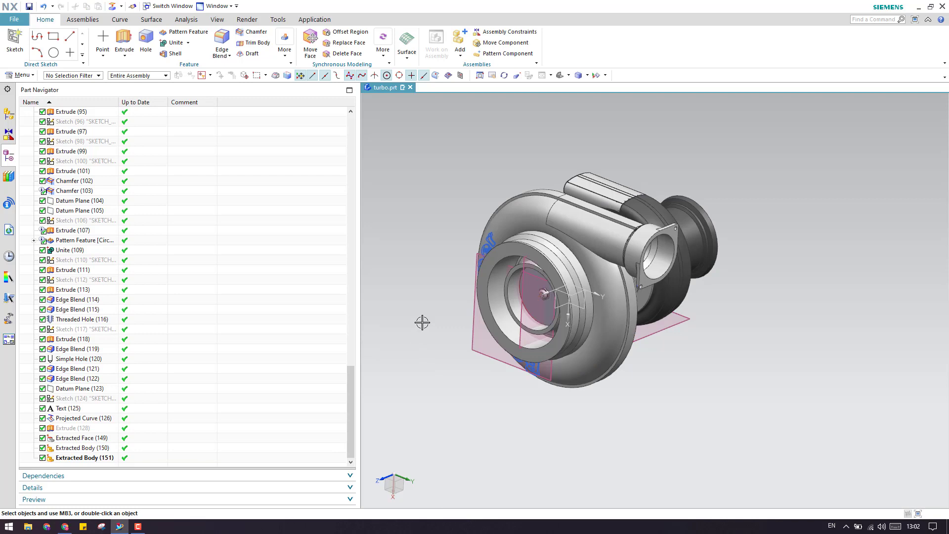
Relaunch Extract Geometry, inspect the turbocharger from several angles, and bring up the Type list.
click(112, 6)
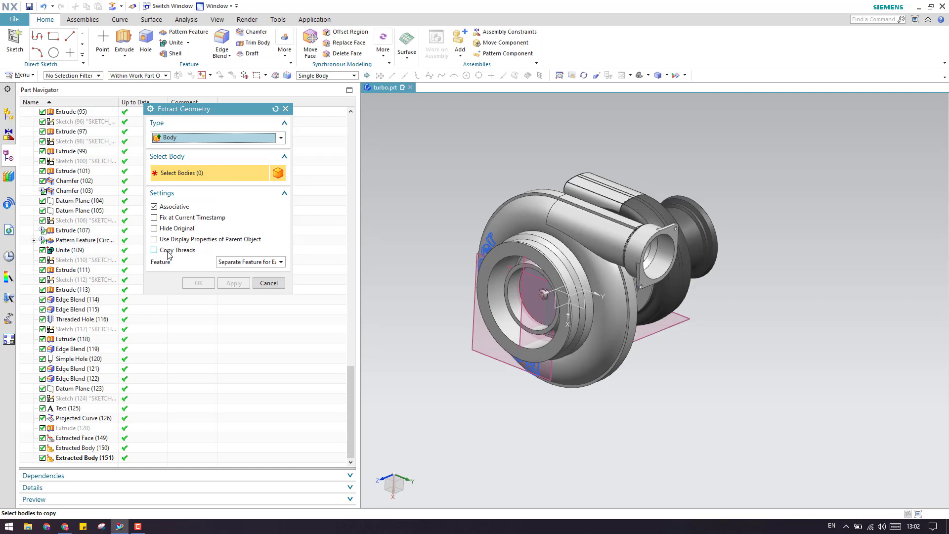
scroll(668, 189, up, 3)
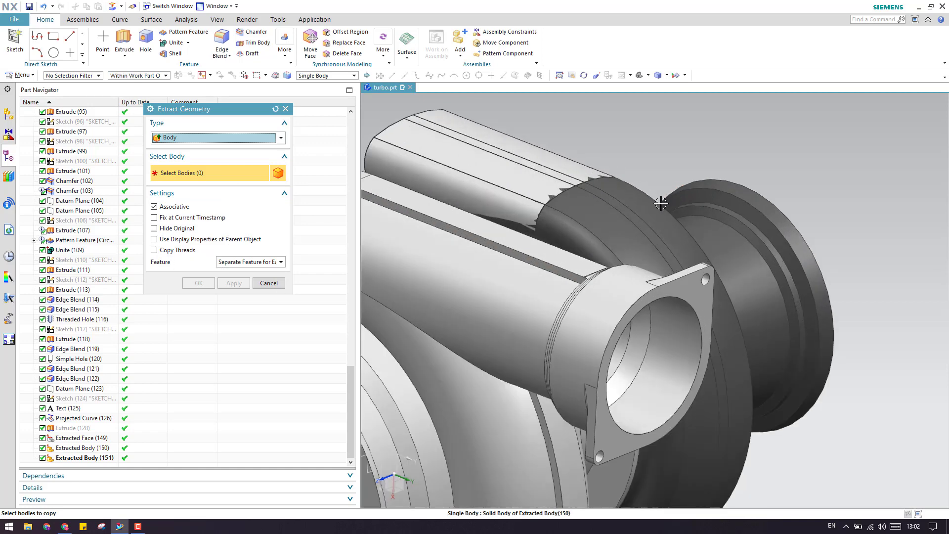
scroll(625, 250, down, 3)
middle_drag(625, 242, 568, 234)
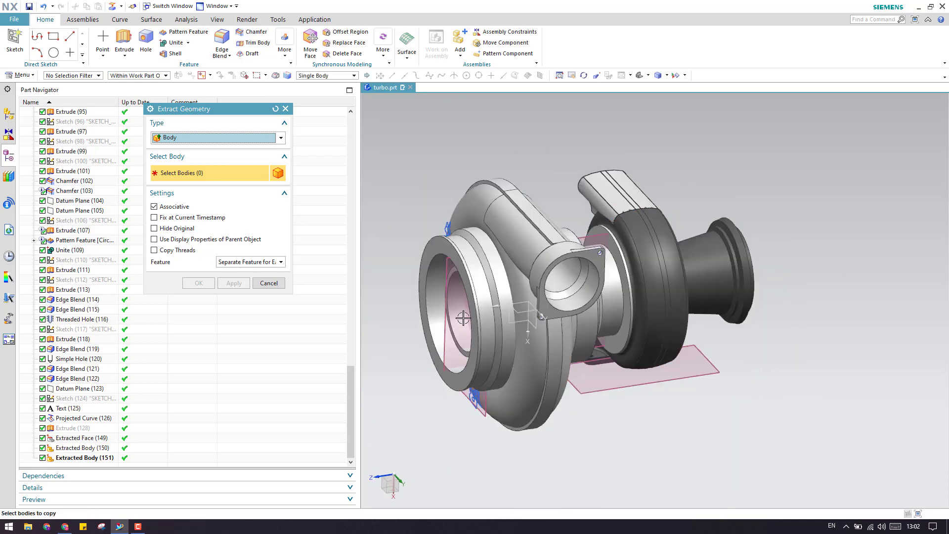
scroll(464, 318, up, 2)
middle_drag(532, 240, 505, 252)
scroll(509, 254, down, 3)
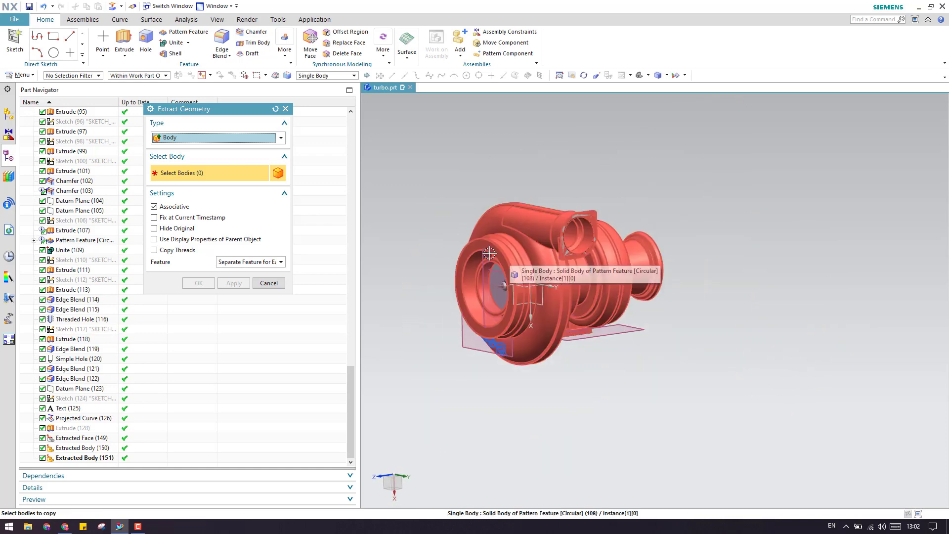
click(233, 138)
Mirror the compressor housing body across Datum Plane (123) using the Mirror Body type.
click(178, 219)
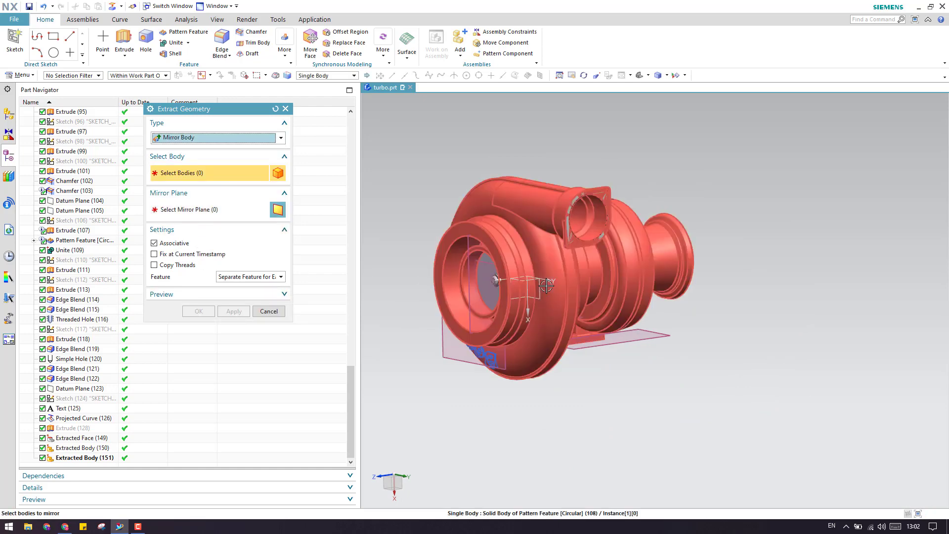
middle_drag(541, 303, 539, 273)
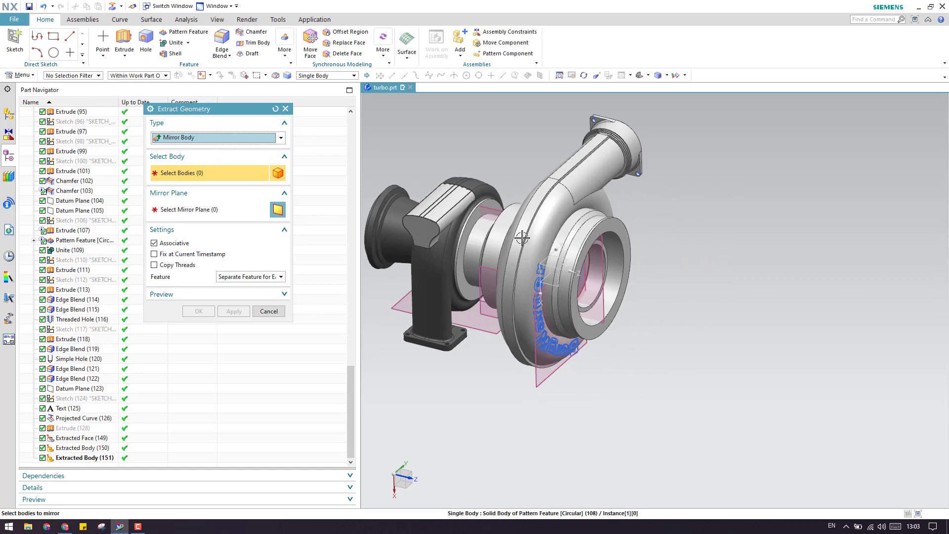
click(427, 218)
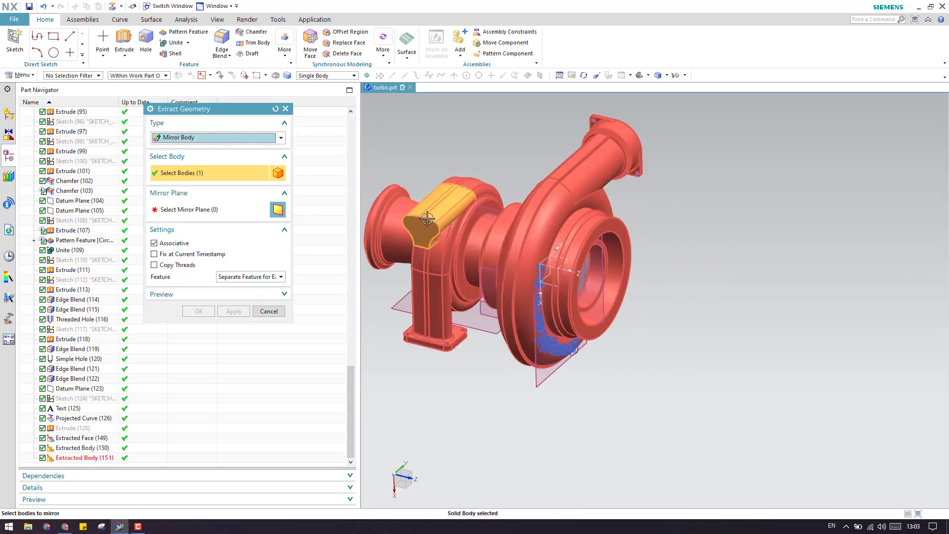
click(223, 210)
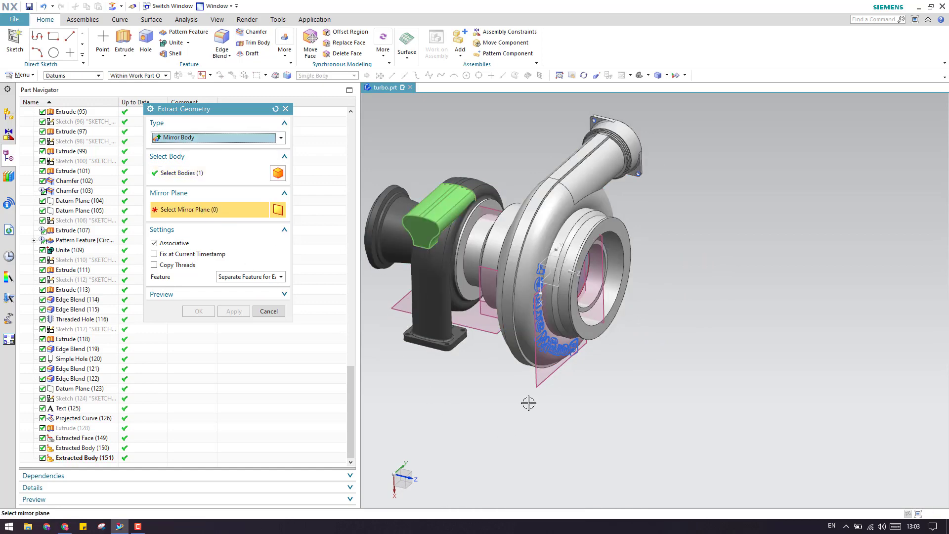
click(538, 383)
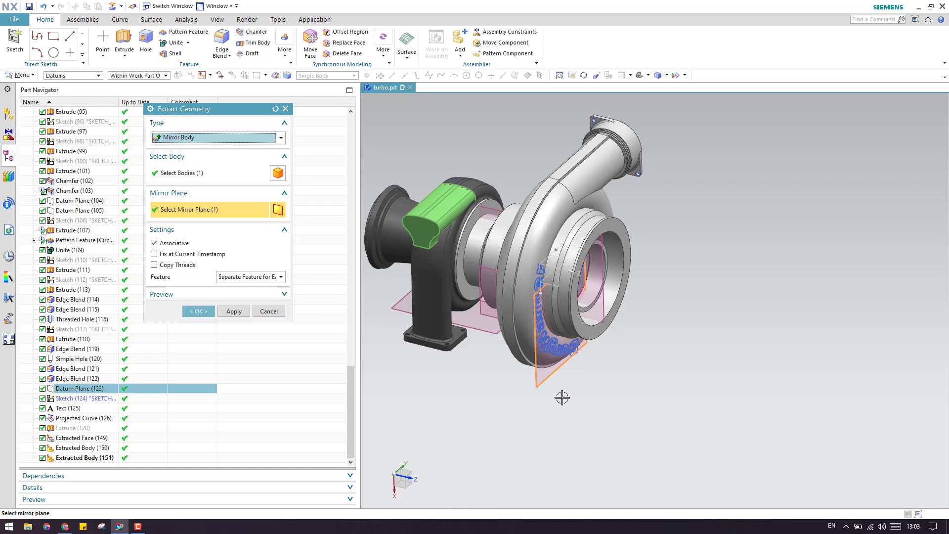
click(198, 311)
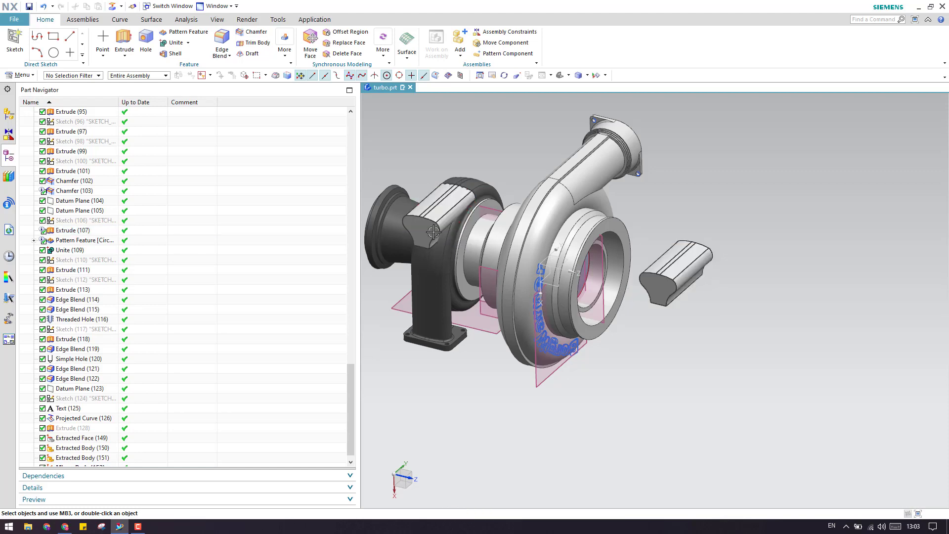
Extend Extrude (107)'s end distance to -1250 mm, then pan to inspect the lengthened bar.
double_click(78, 232)
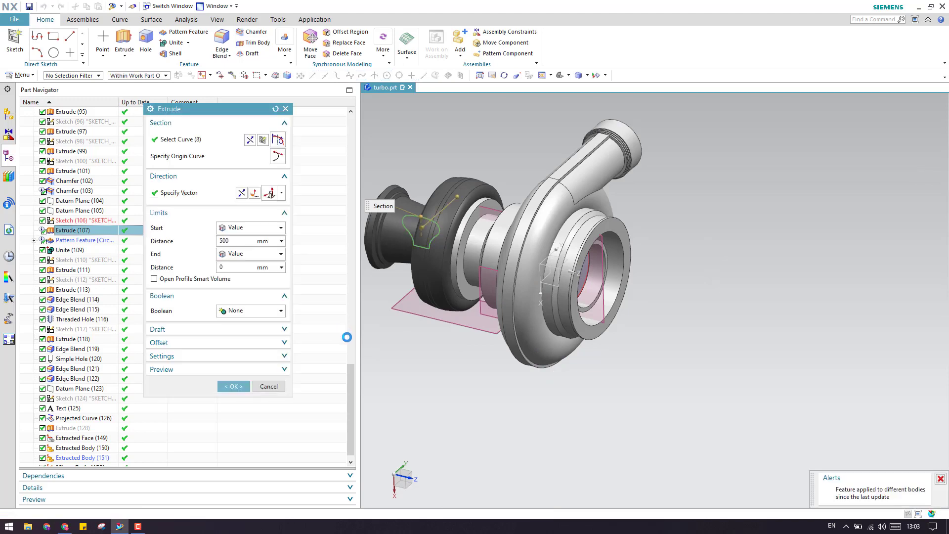
drag(422, 236, 335, 339)
click(230, 386)
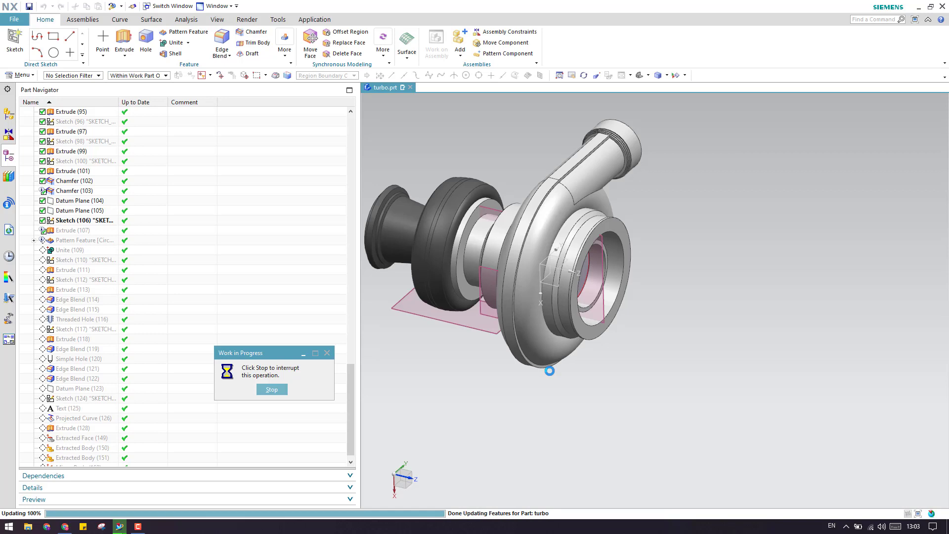
scroll(567, 262, down, 5)
scroll(567, 262, up, 3)
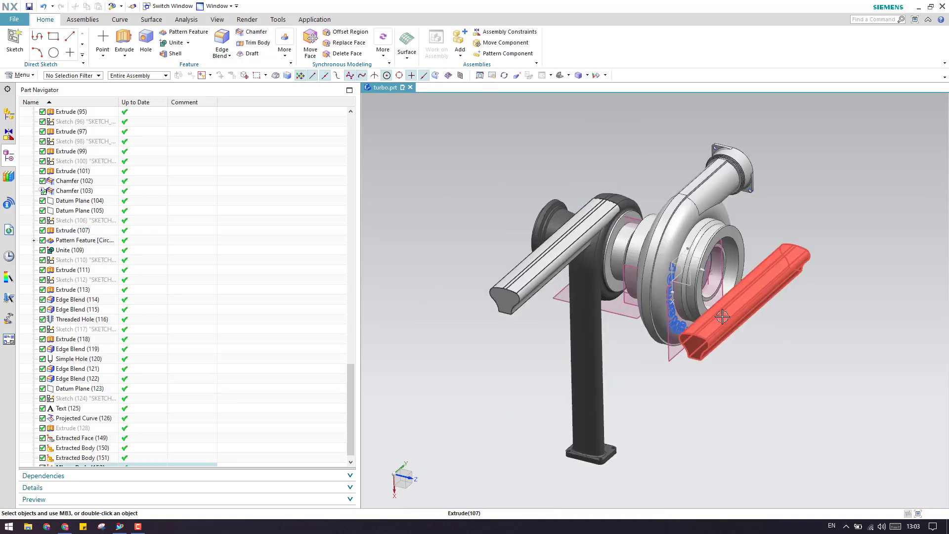
shift+middle_drag(717, 327, 662, 295)
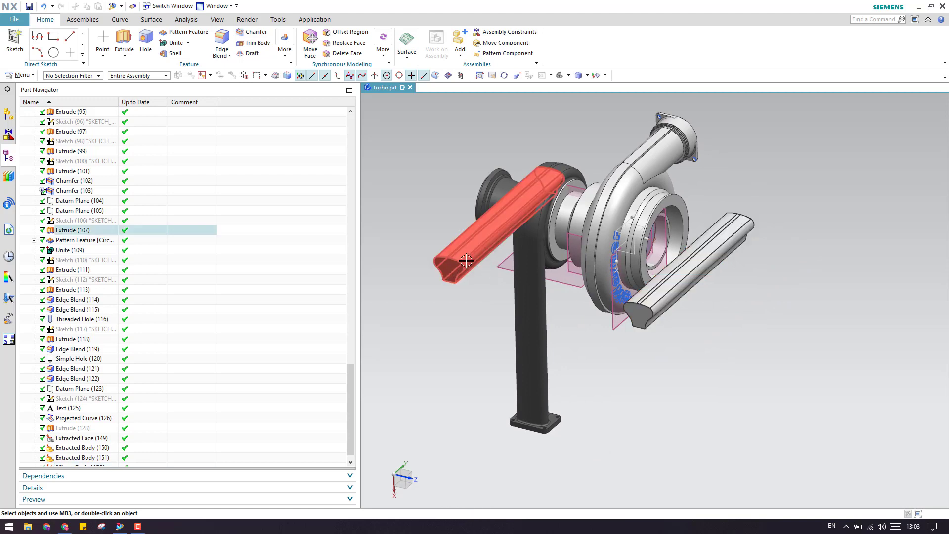
click(454, 270)
Start Extract Geometry as Region of Faces on model1.prt and rotate the funnel into view.
key(Escape)
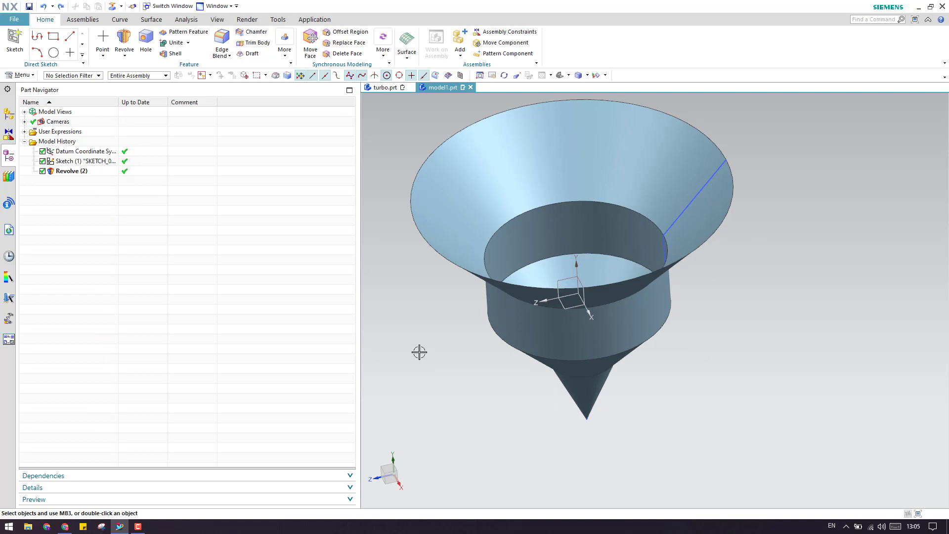
click(117, 7)
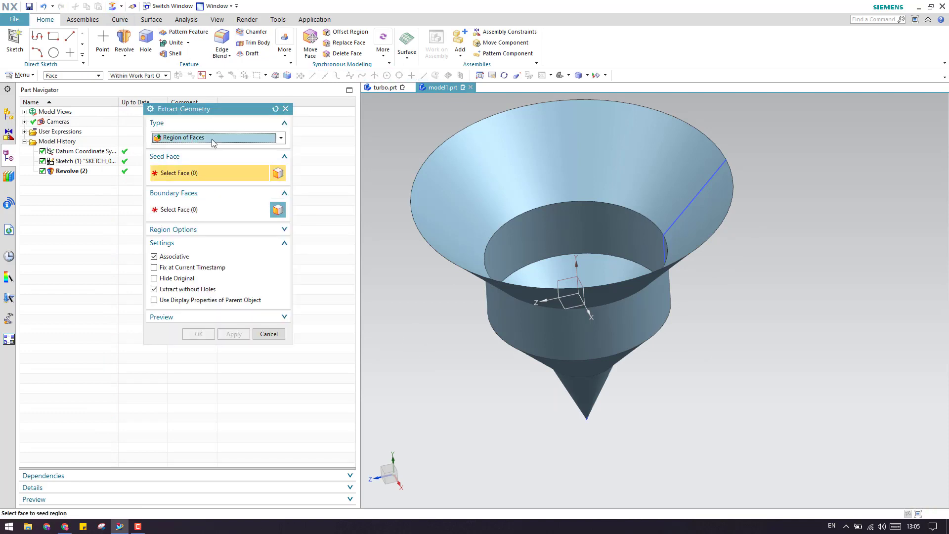
middle_drag(740, 307, 502, 329)
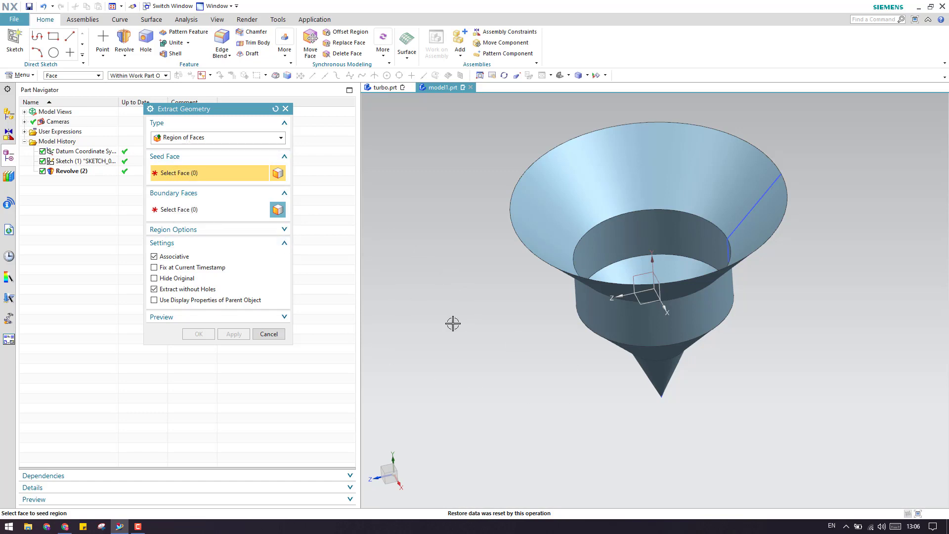
Create Extracted Region (3) seeded on the cone tip and bounded by the cylindrical face.
scroll(676, 388, up, 5)
click(621, 391)
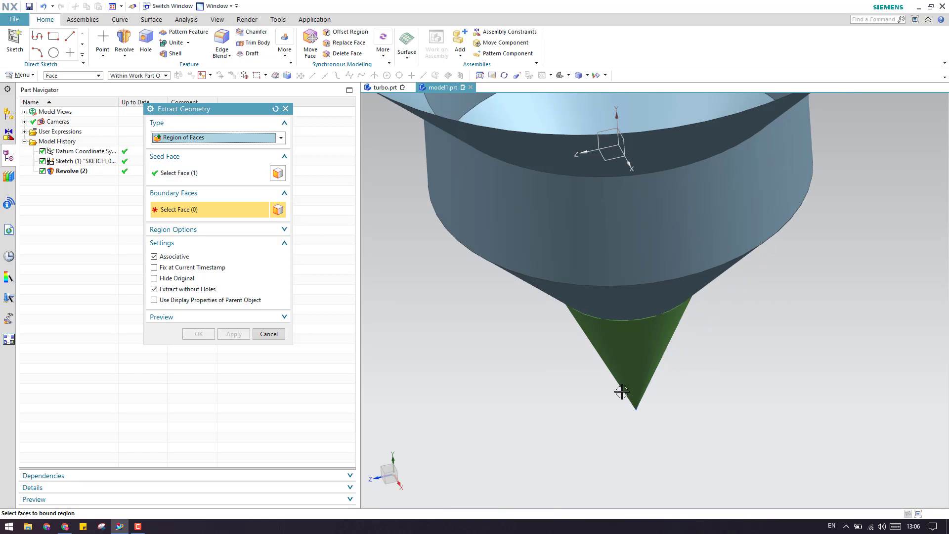
scroll(621, 391, down, 3)
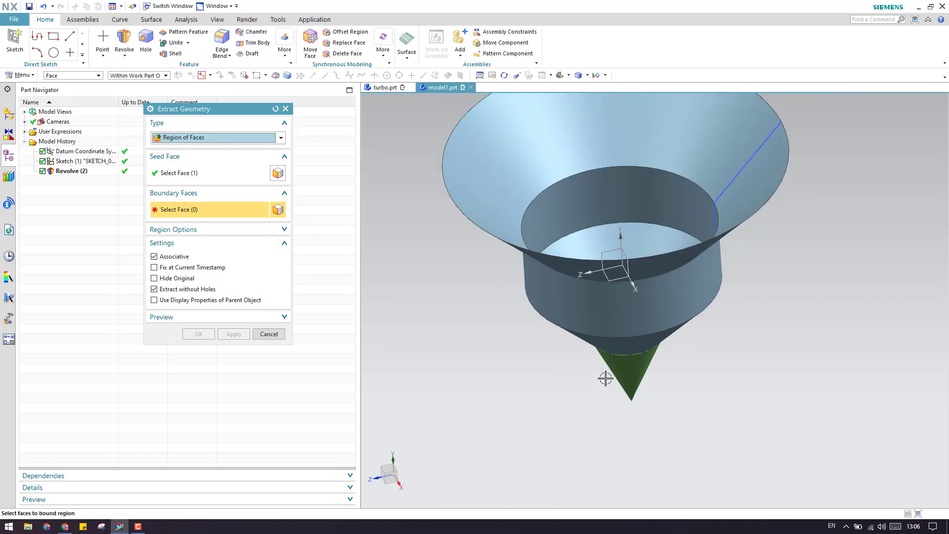
click(582, 201)
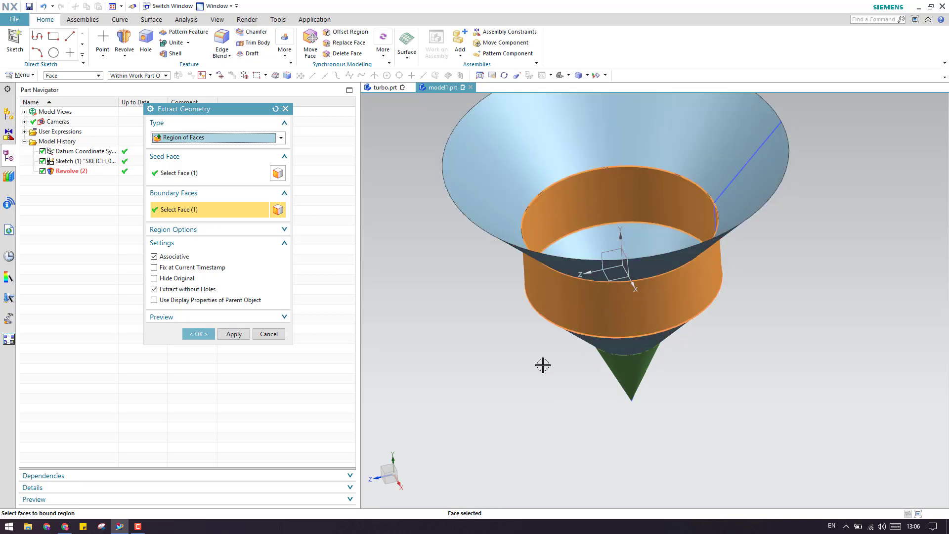
scroll(638, 346, down, 2)
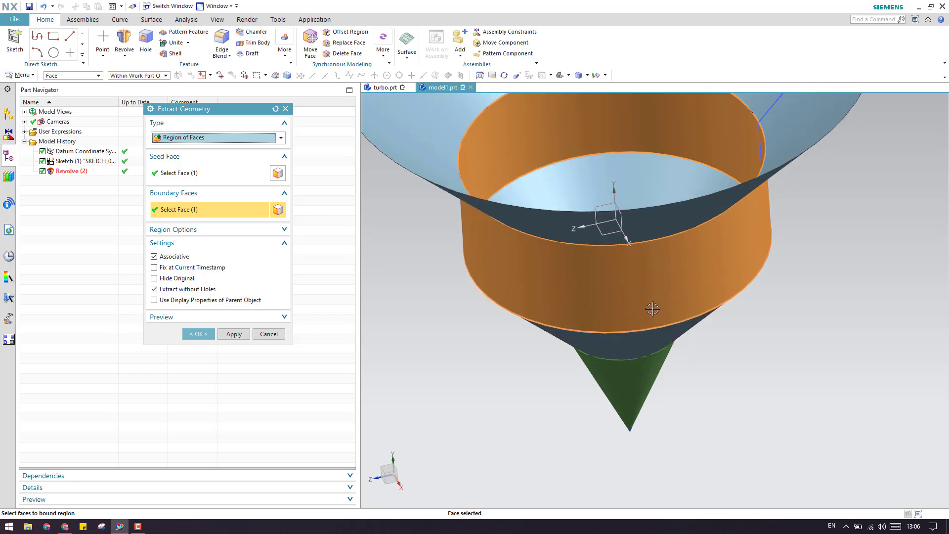
scroll(653, 303, up, 1)
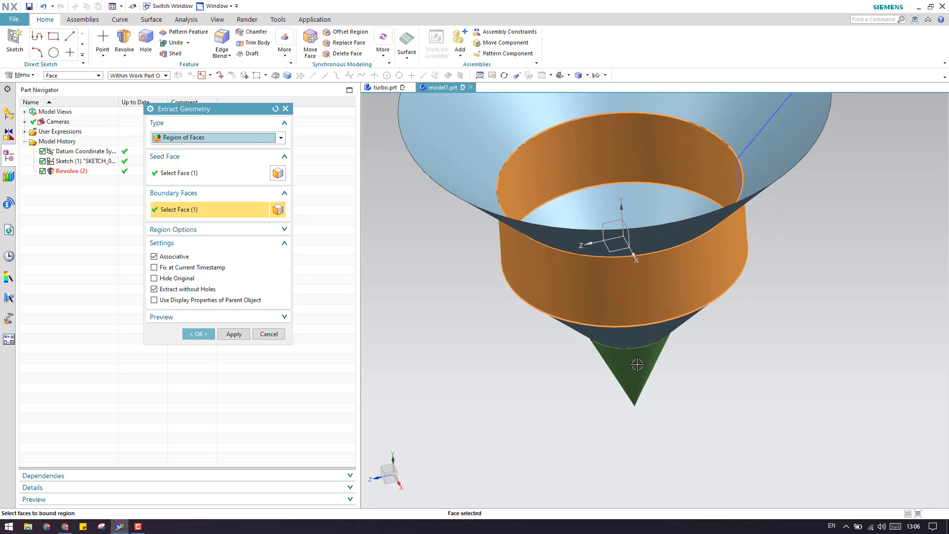
scroll(634, 366, down, 2)
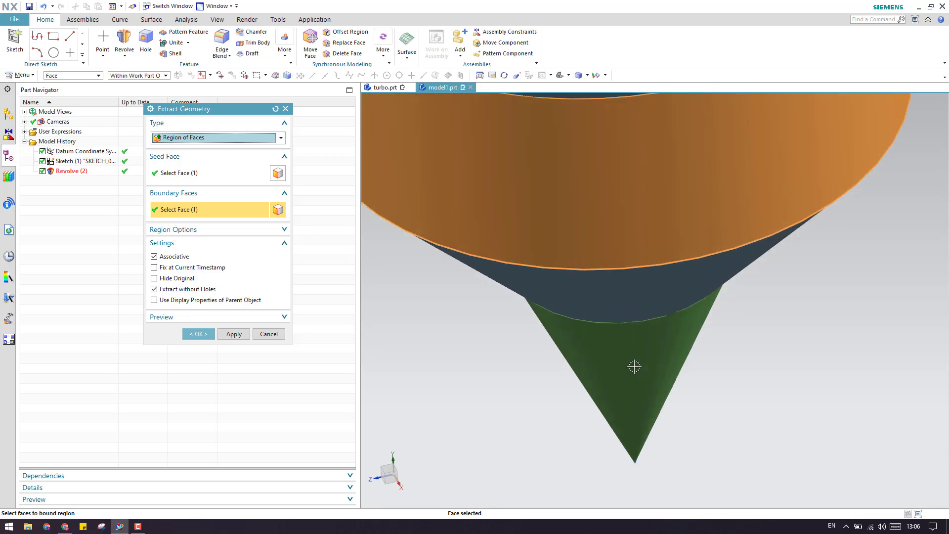
scroll(634, 366, up, 2)
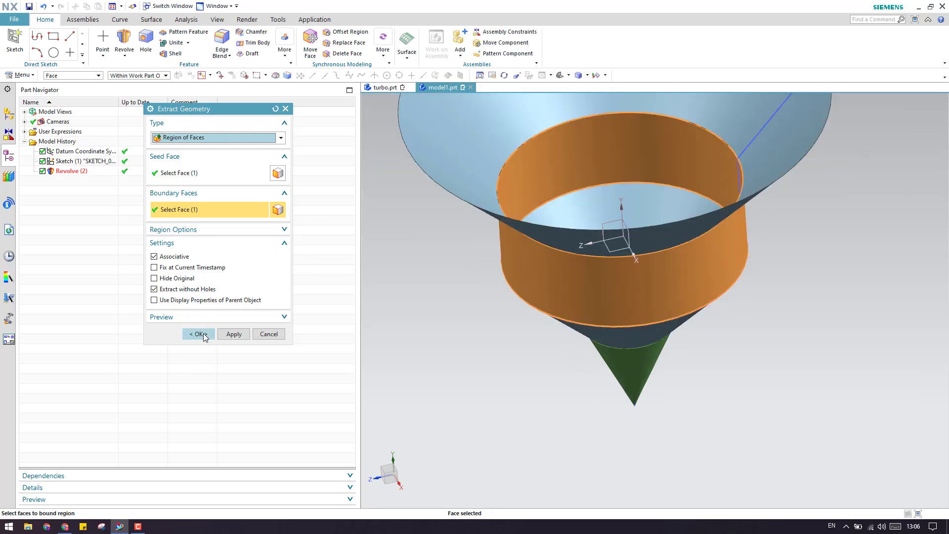
click(204, 335)
click(79, 181)
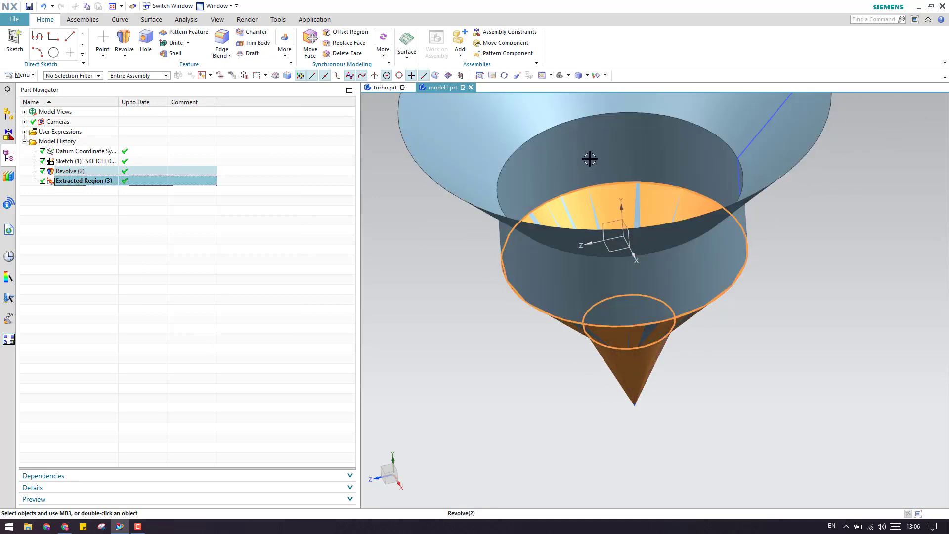
click(602, 171)
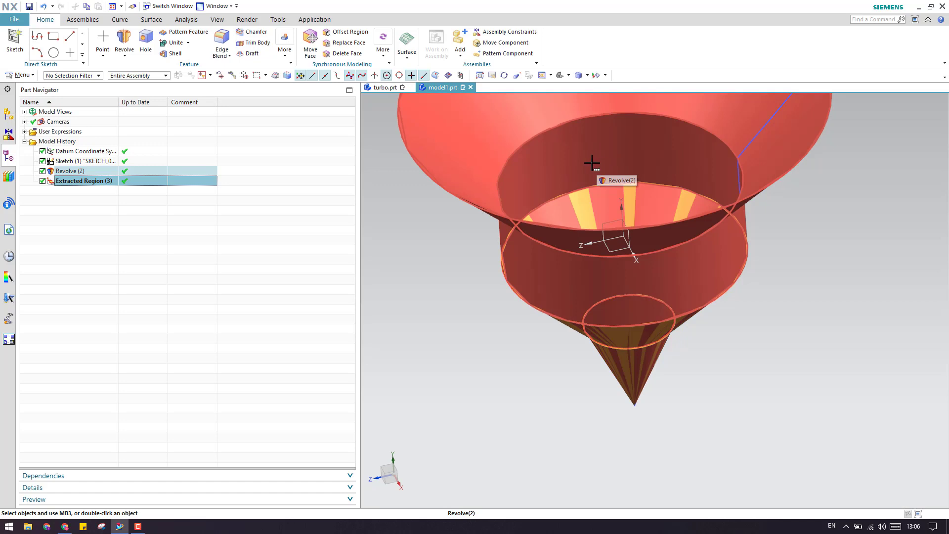
key(Escape)
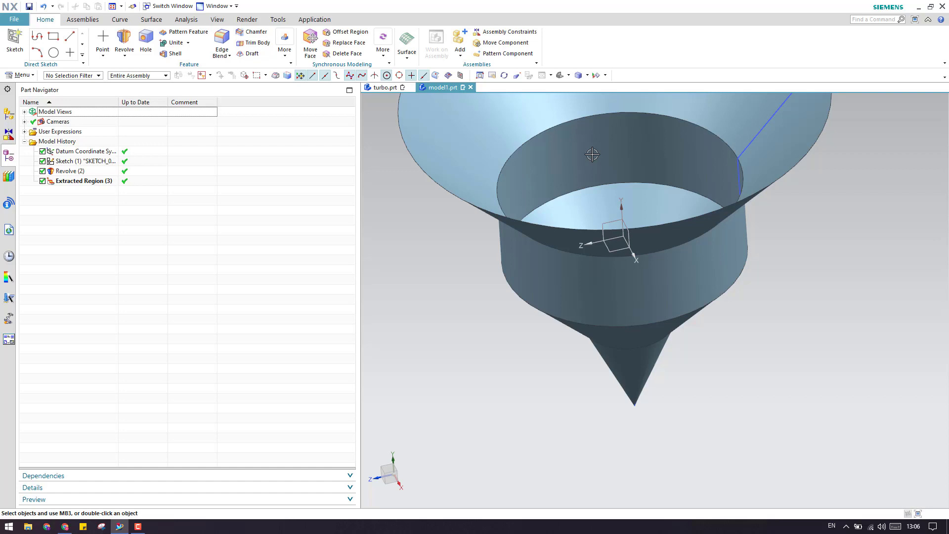
scroll(590, 156, down, 1)
scroll(602, 218, down, 1)
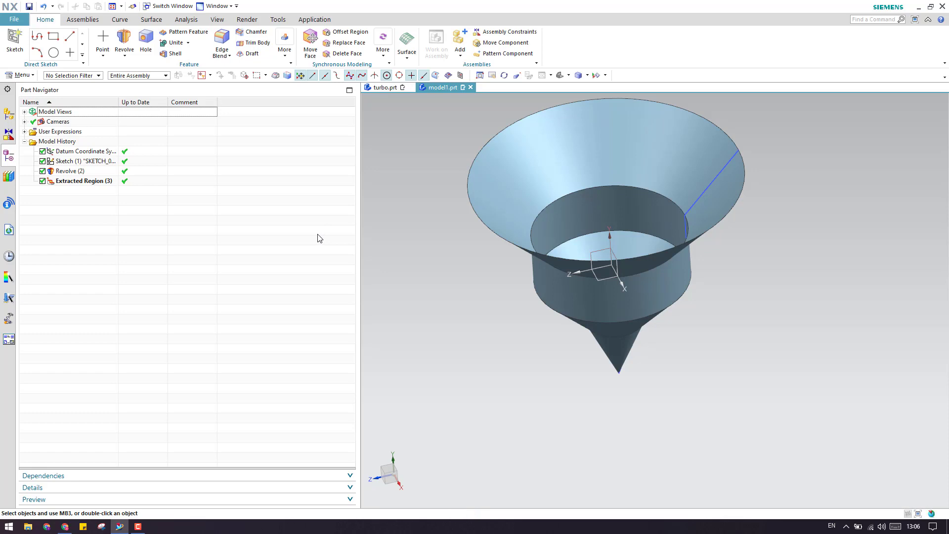
Undo Extracted Region (3), then restart Extract Geometry from Insert > Associative Copy with the cone tip as seed.
key(ctrl+z)
click(20, 75)
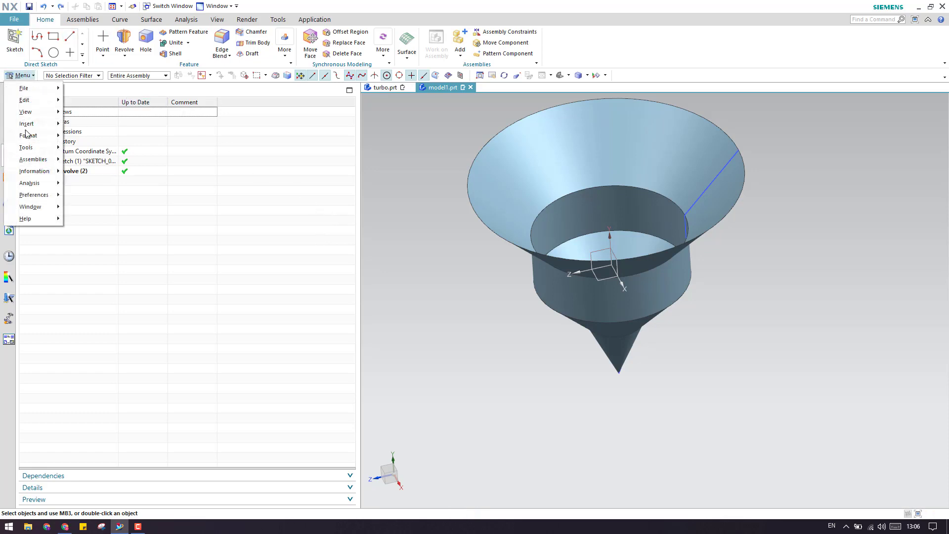
mouse_move(35, 124)
mouse_move(120, 227)
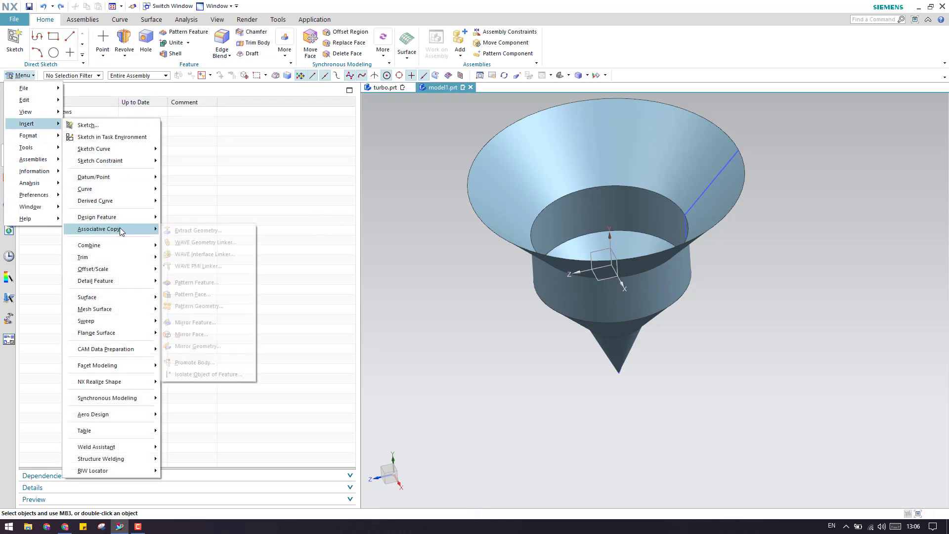
click(182, 233)
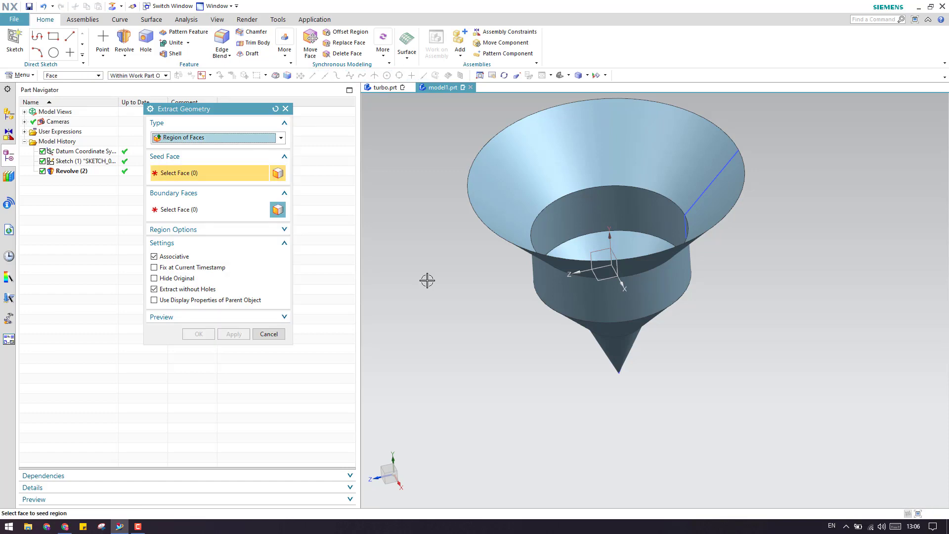
click(620, 346)
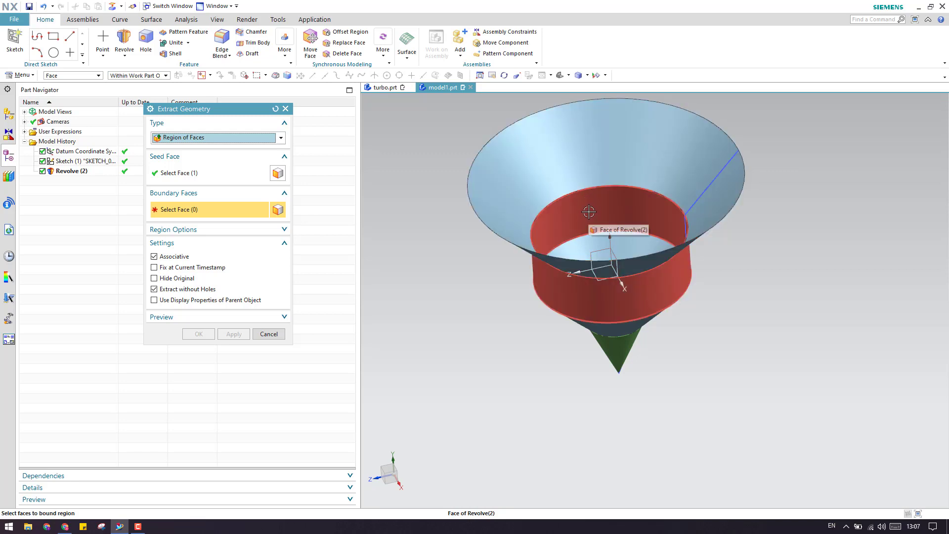
Bound the region at the upper conical face to recreate Extracted Region (3).
click(581, 155)
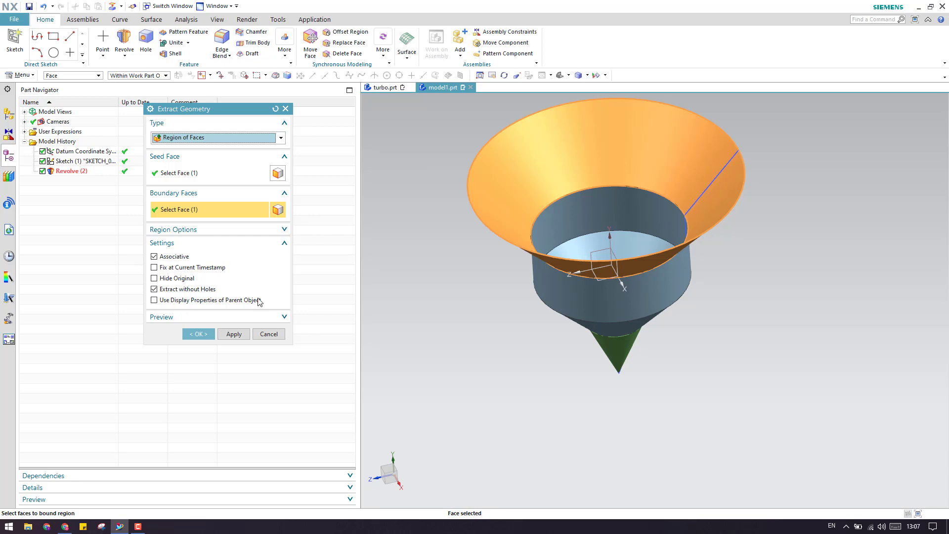
click(198, 334)
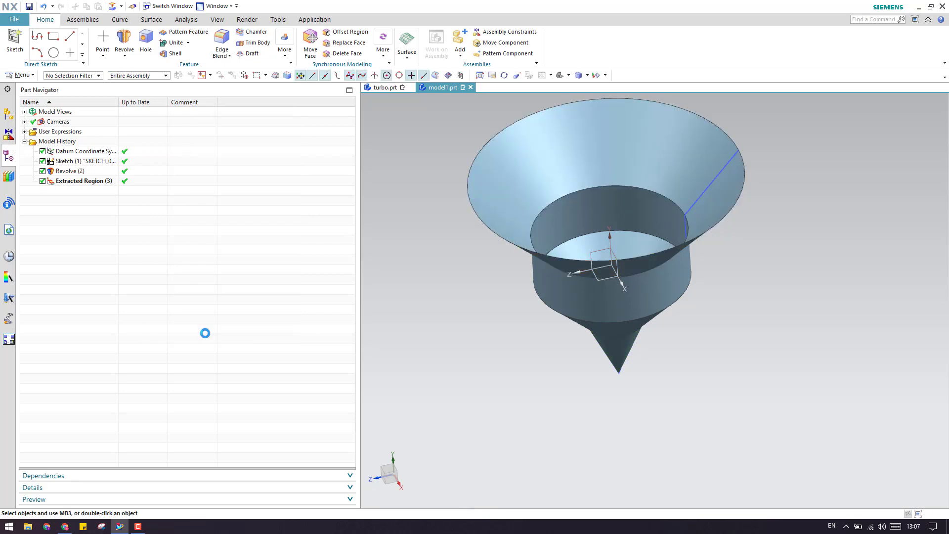
click(109, 182)
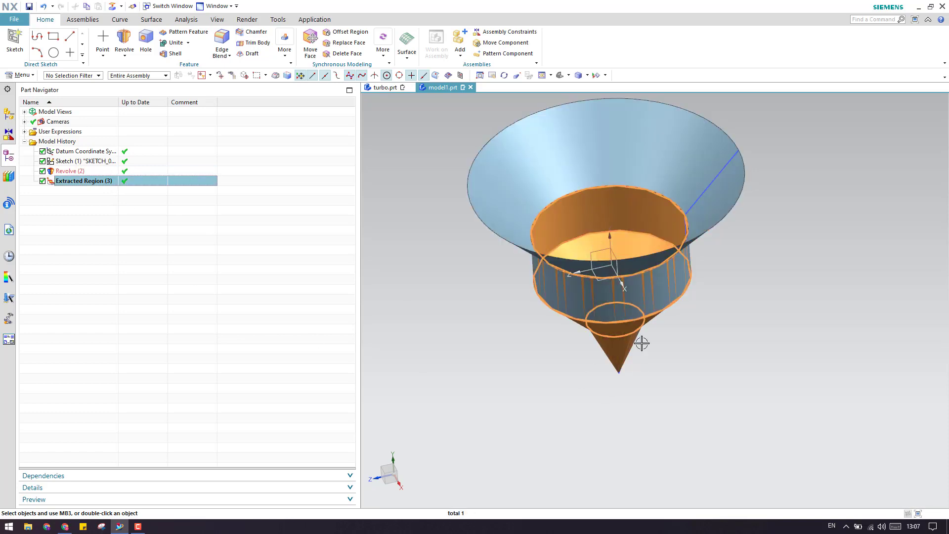